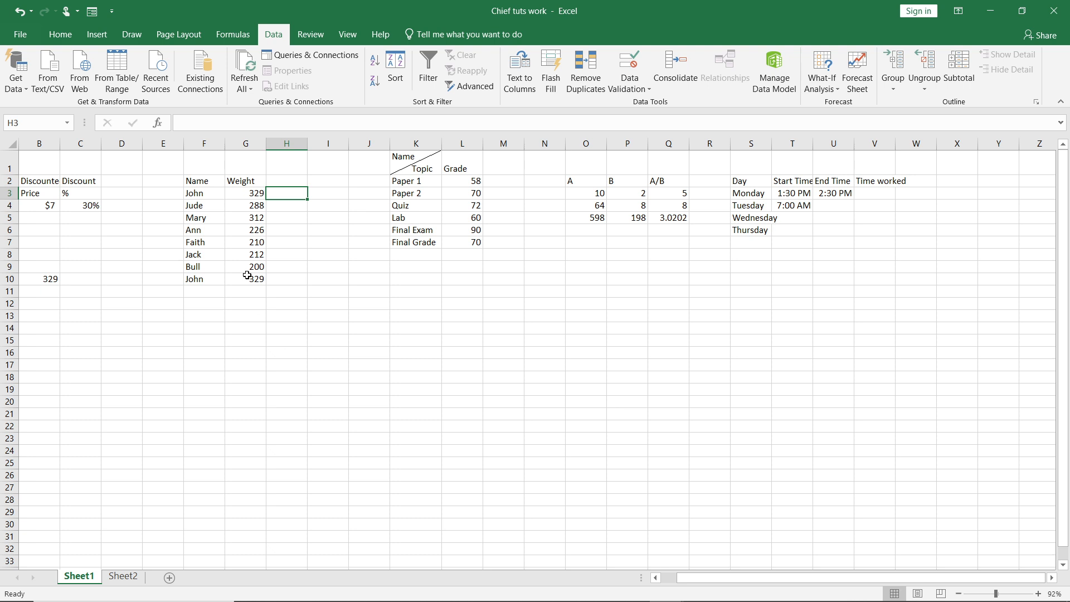
Copy the entire column F that holds the Name list.
{"action": "left_click", "coordinate": [196, 184]}
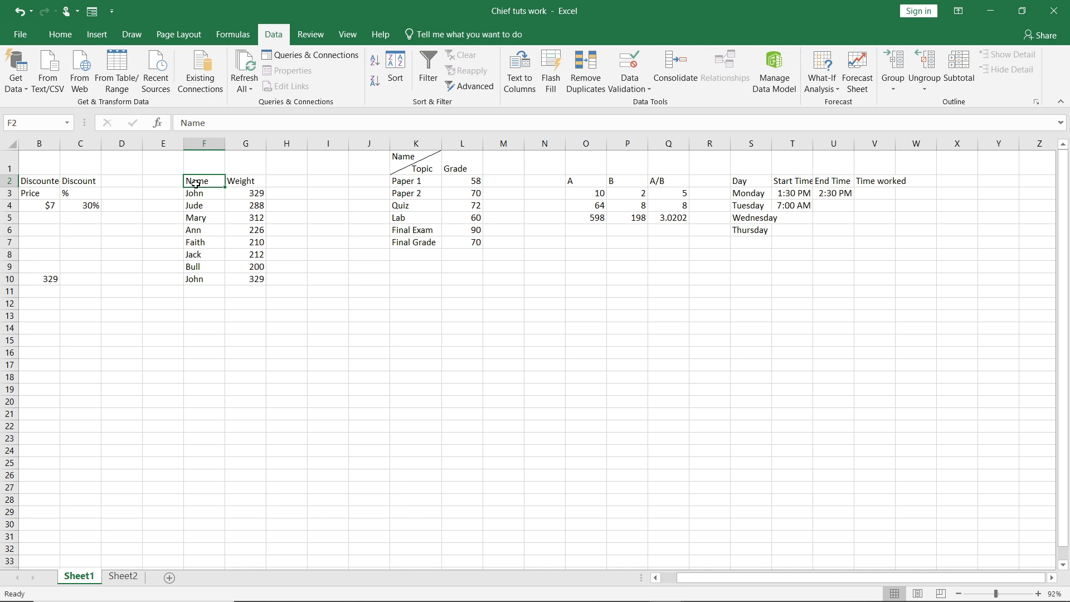
{"action": "left_click", "coordinate": [203, 147]}
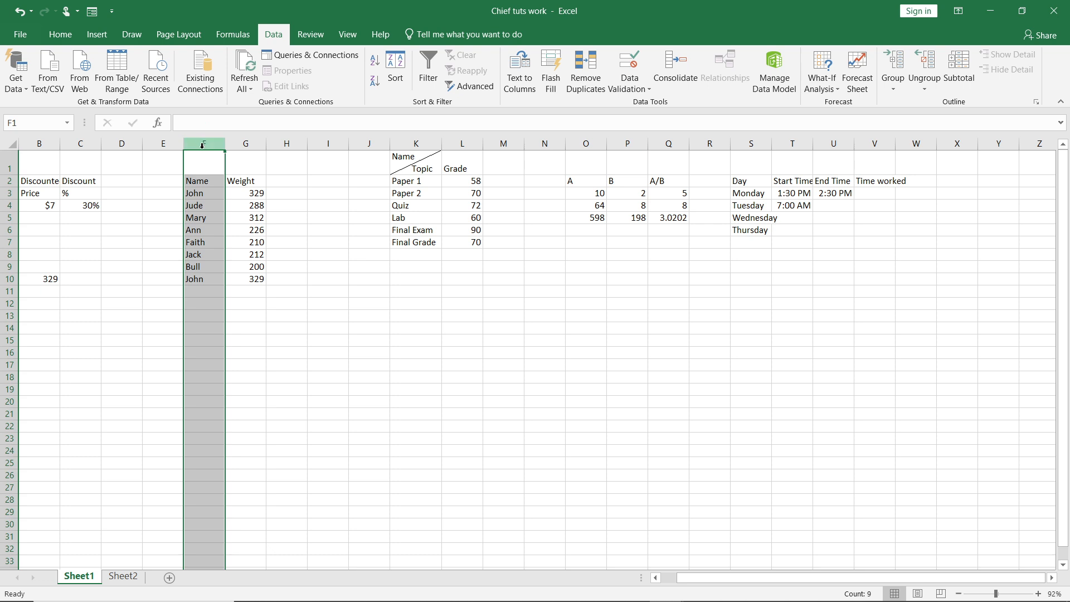
{"action": "right_click", "coordinate": [203, 147]}
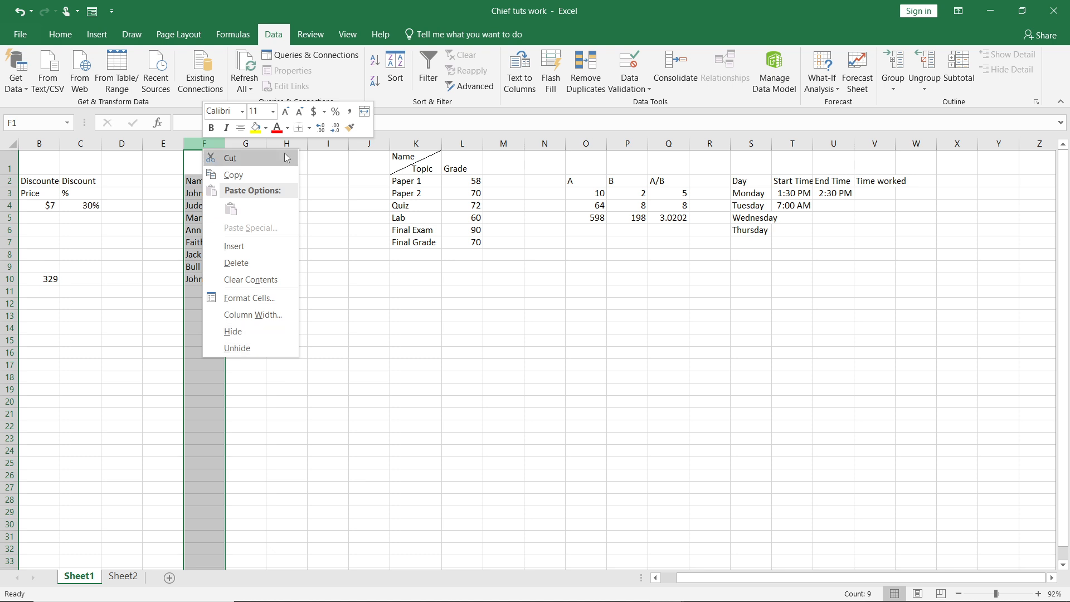
{"action": "left_click", "coordinate": [267, 174]}
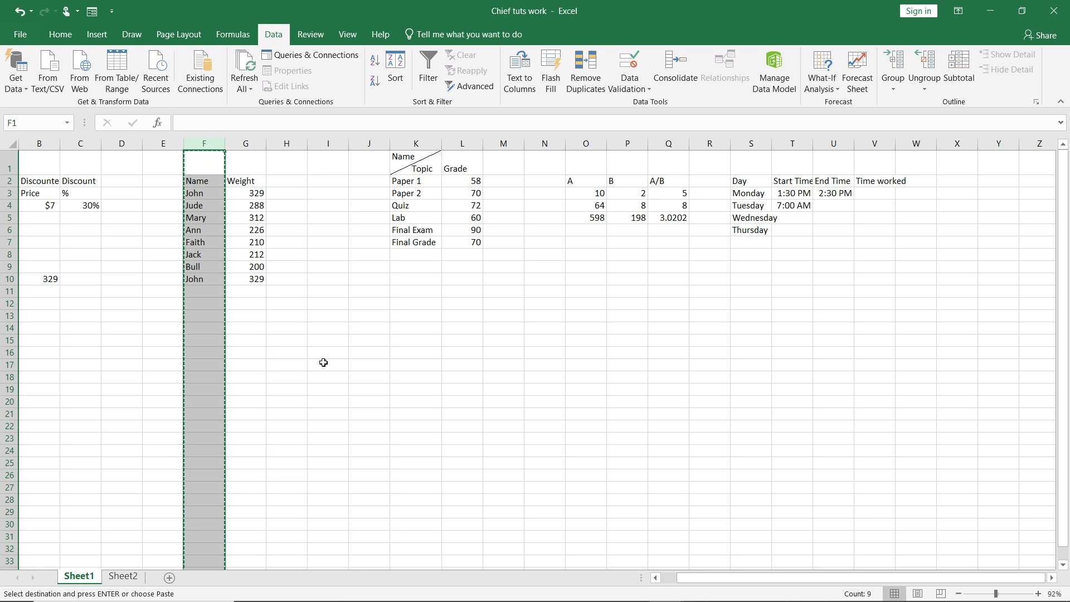
Try to paste the copied column at cell B12 using Paste Special with the Transpose option.
{"action": "left_click", "coordinate": [323, 295]}
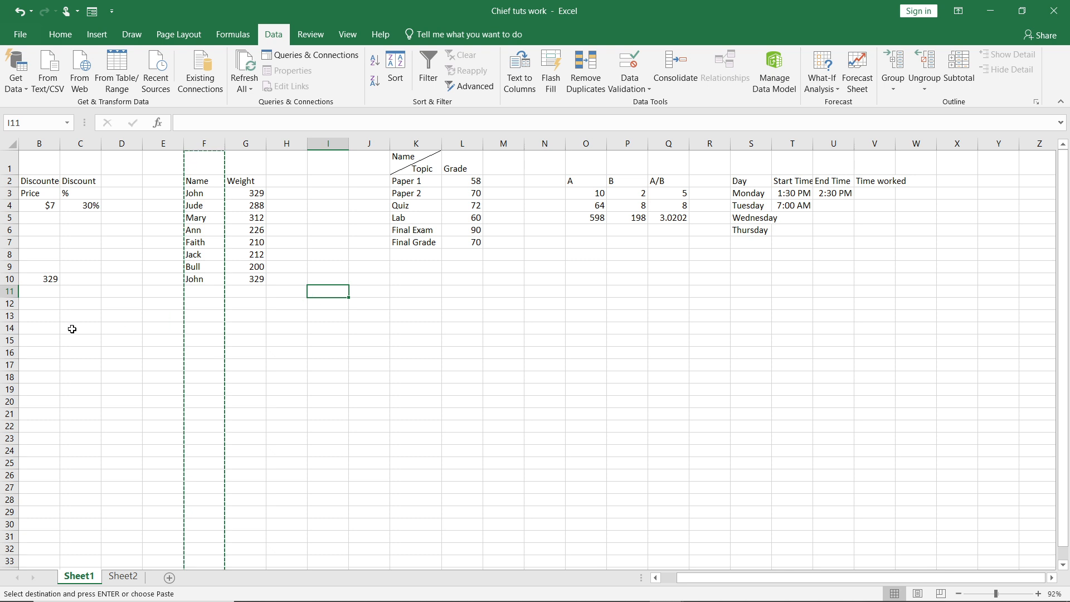
{"action": "left_click", "coordinate": [32, 304]}
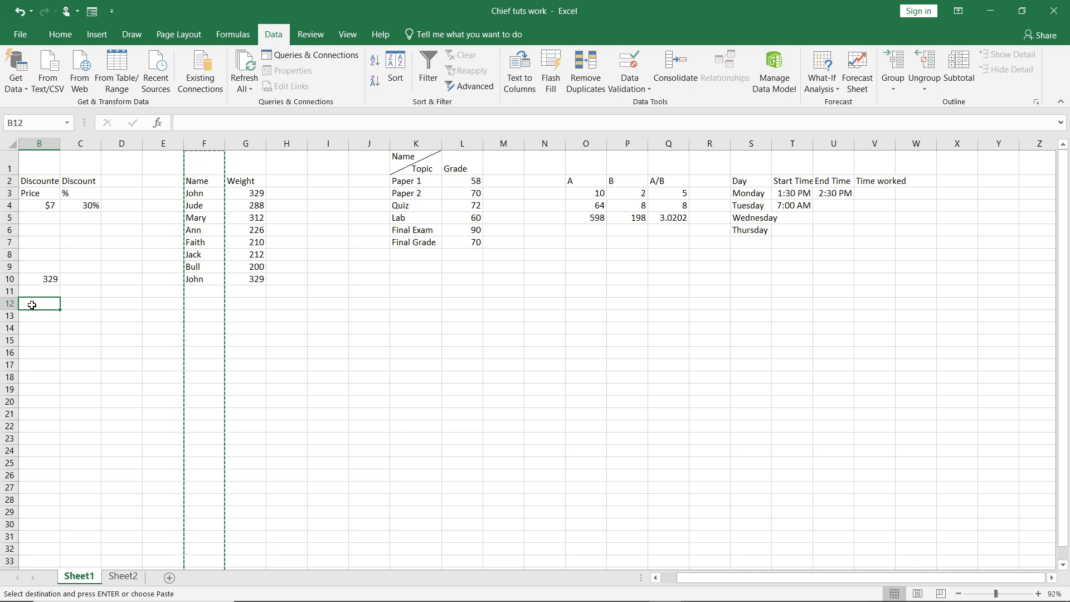
{"action": "right_click", "coordinate": [32, 306]}
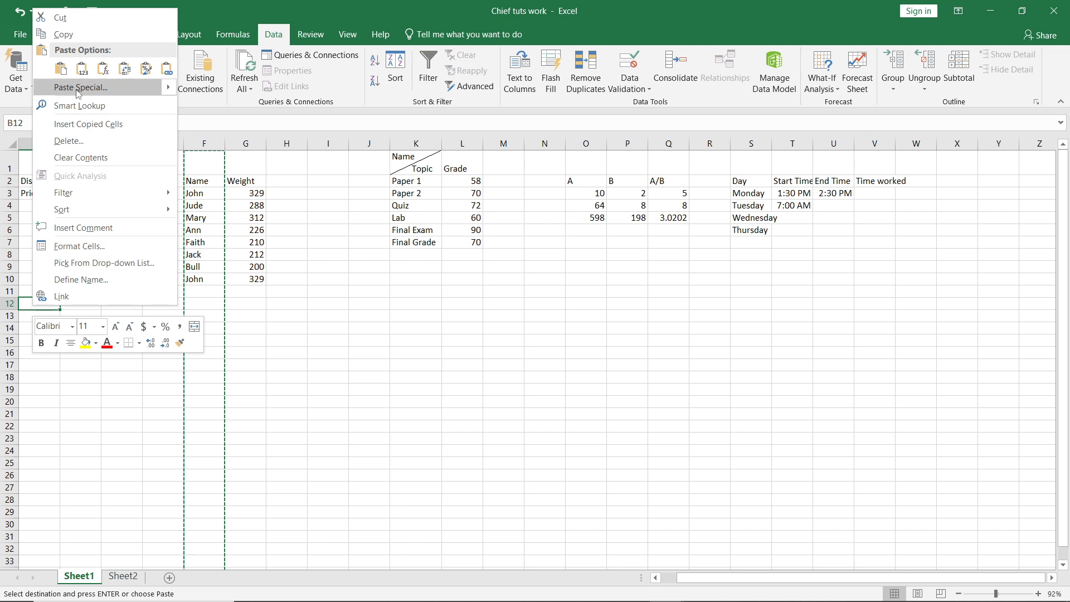
{"action": "mouse_move", "coordinate": [170, 88]}
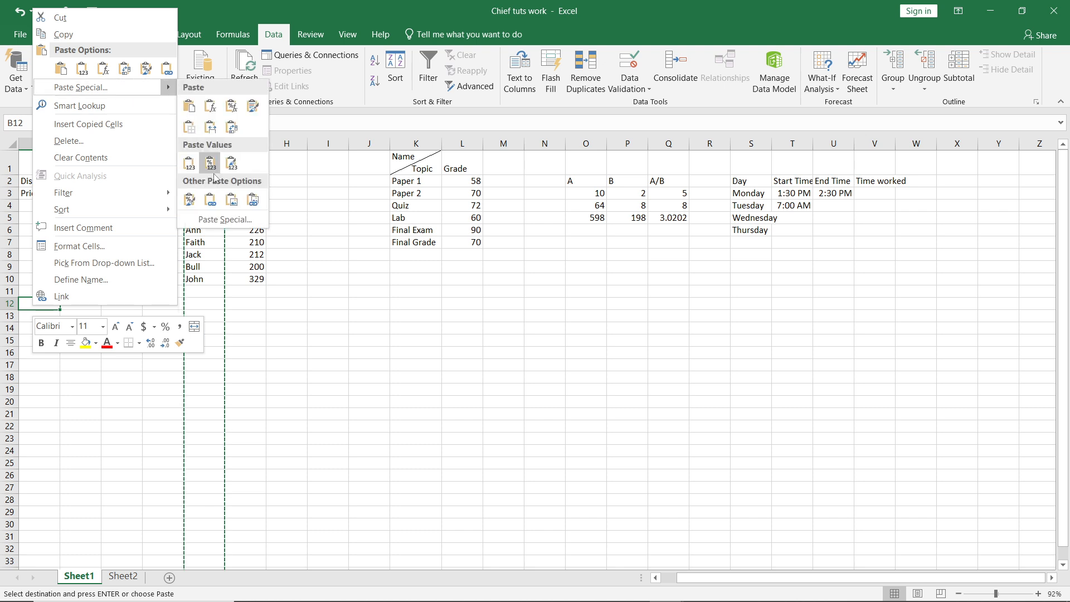
{"action": "left_click", "coordinate": [232, 217]}
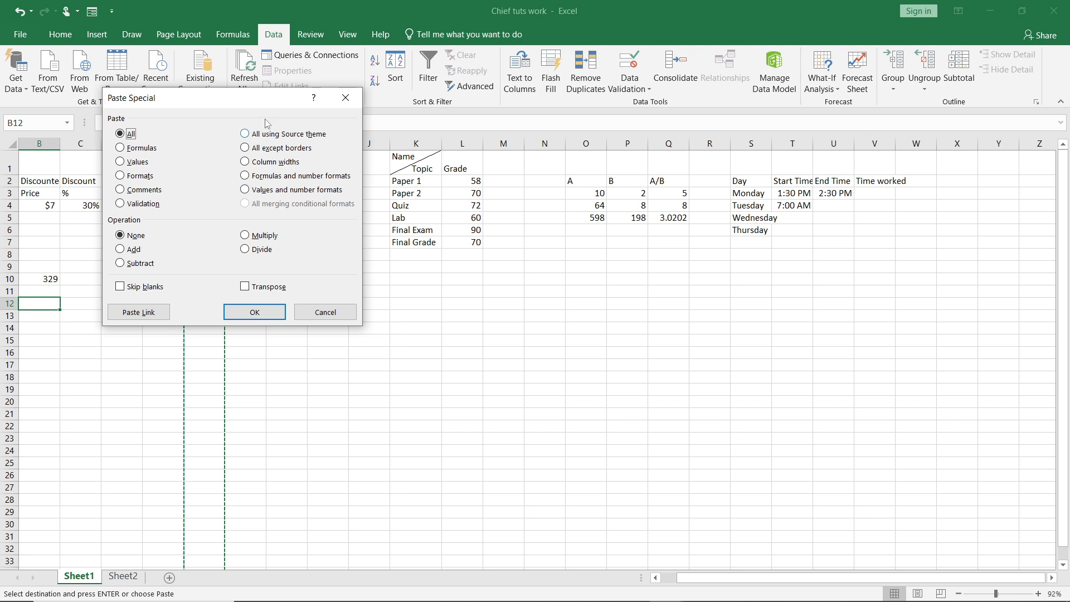
{"action": "left_click", "coordinate": [245, 287]}
{"action": "left_click", "coordinate": [264, 313]}
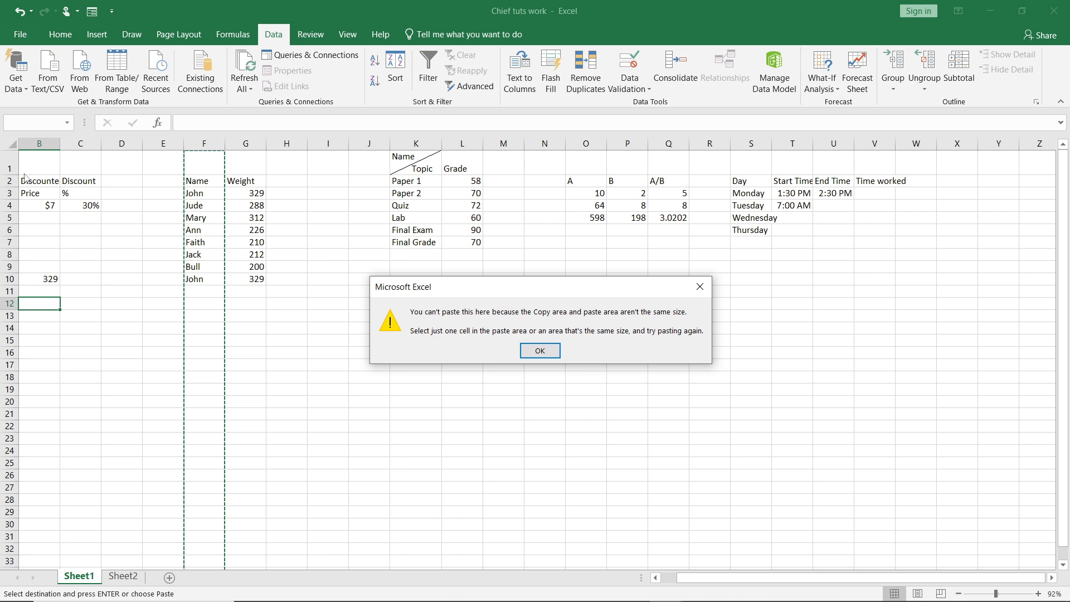
{"action": "left_click", "coordinate": [543, 349]}
{"action": "left_click", "coordinate": [350, 226]}
{"action": "key", "text": "Left"}
{"action": "key", "text": "Left"}
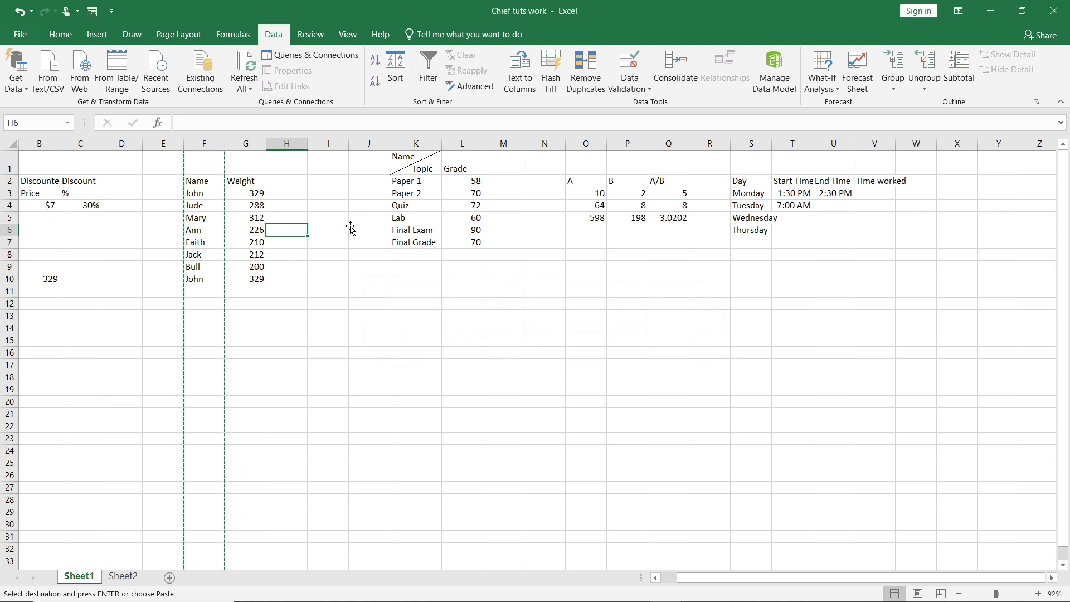
{"action": "double_click", "coordinate": [335, 165]}
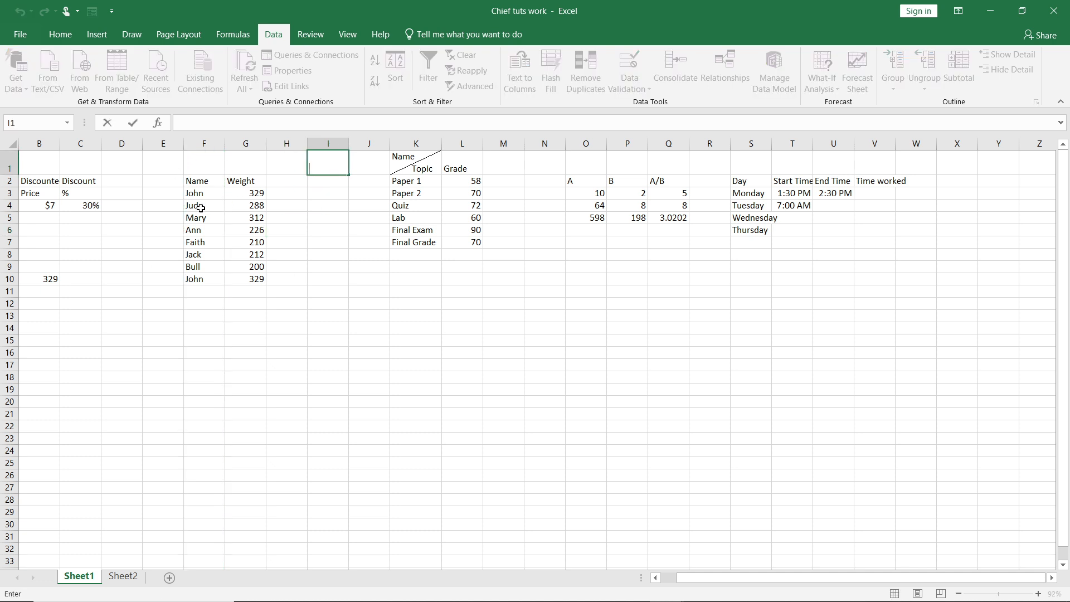
{"action": "left_click", "coordinate": [202, 182]}
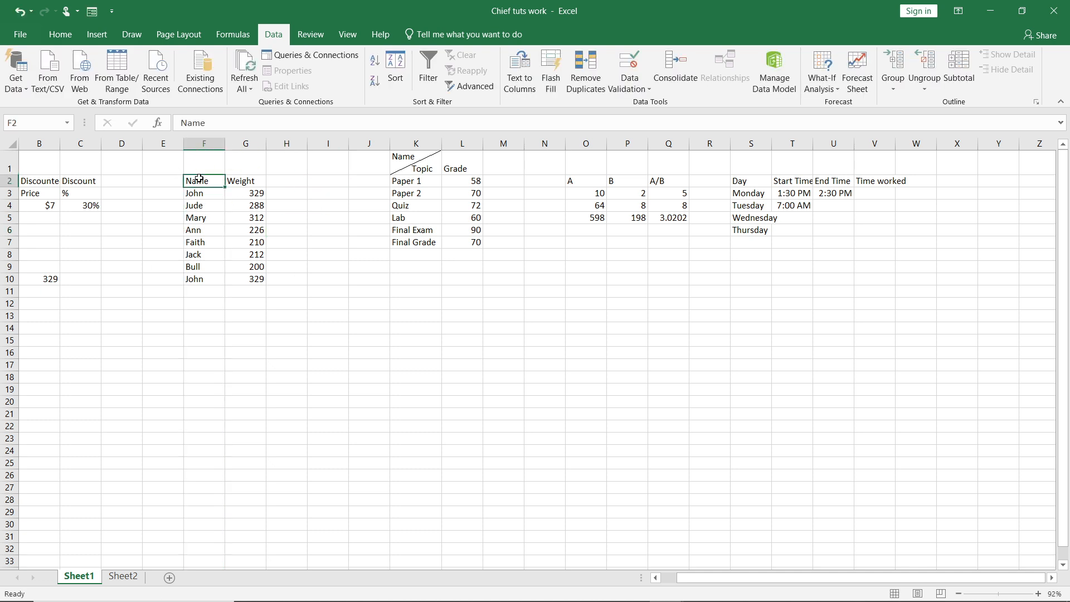
{"action": "left_click", "coordinate": [199, 210]}
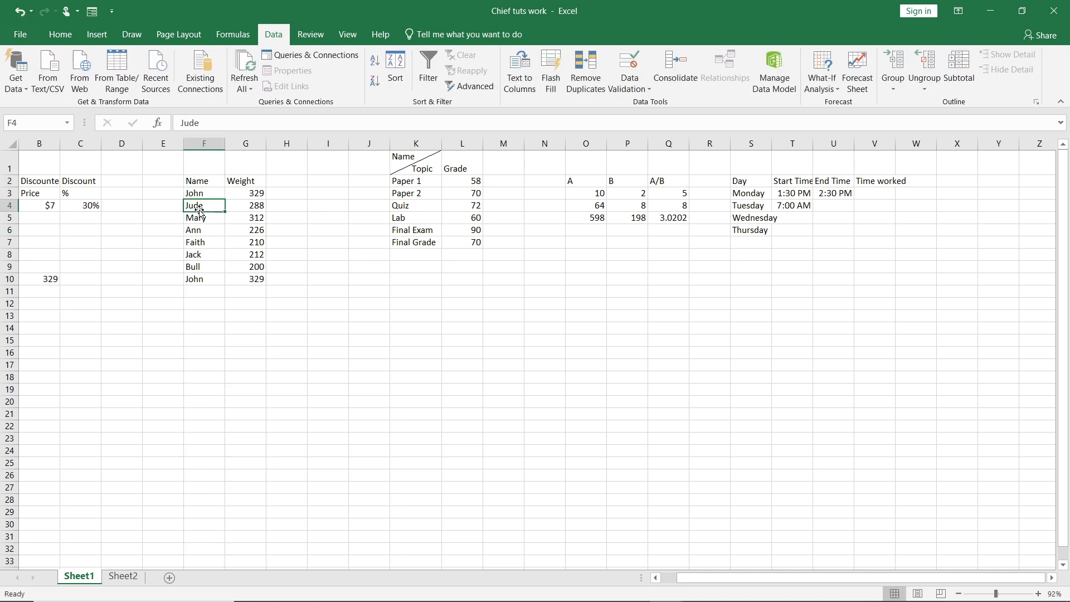
{"action": "left_click", "coordinate": [106, 279]}
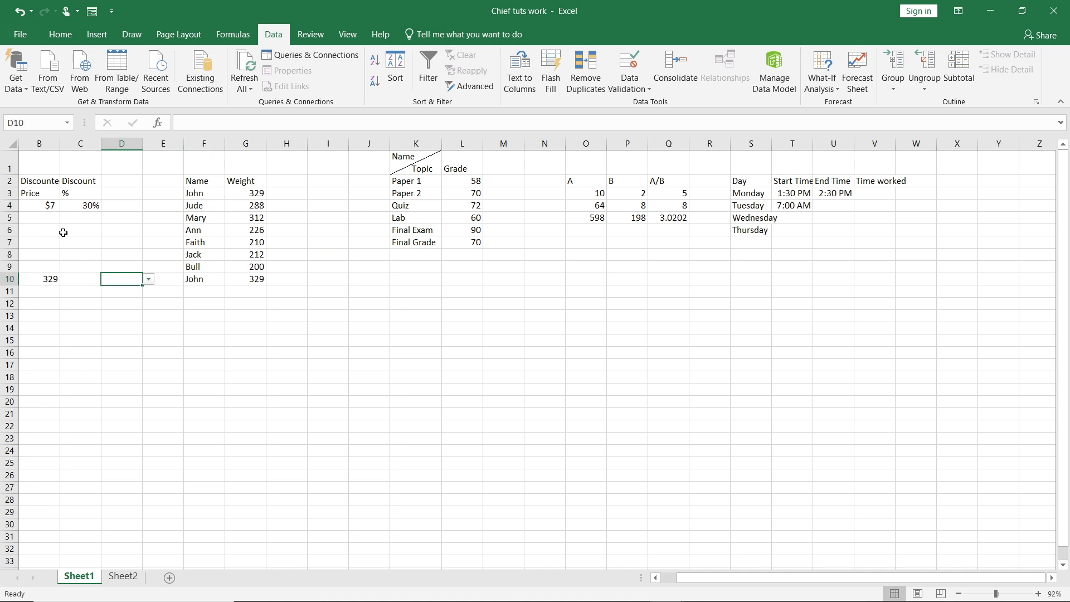
{"action": "left_click", "coordinate": [193, 231]}
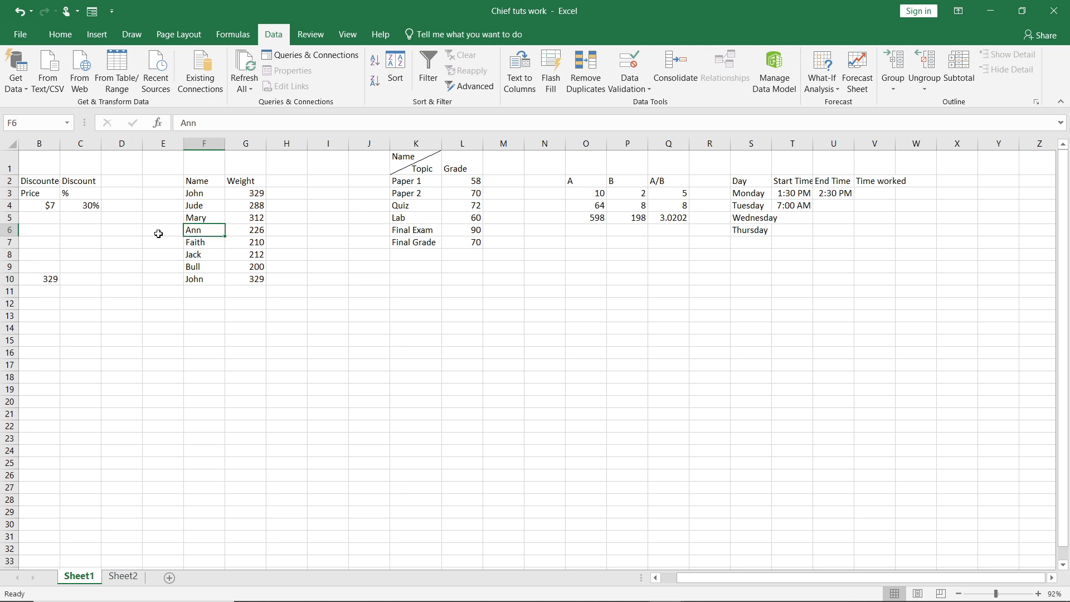
{"action": "left_click", "coordinate": [6, 230]}
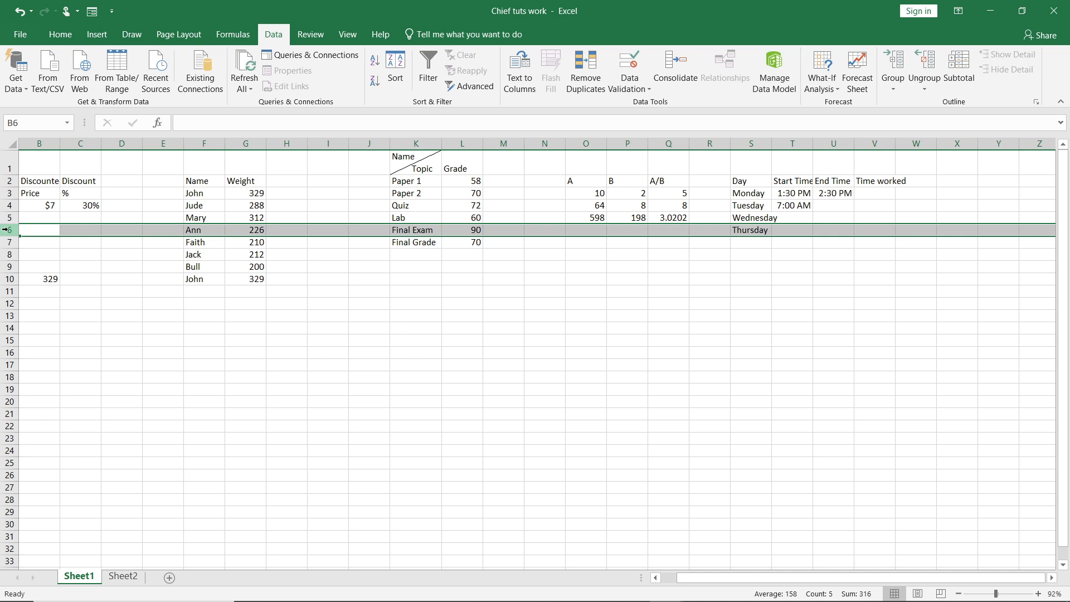
{"action": "right_click", "coordinate": [7, 230]}
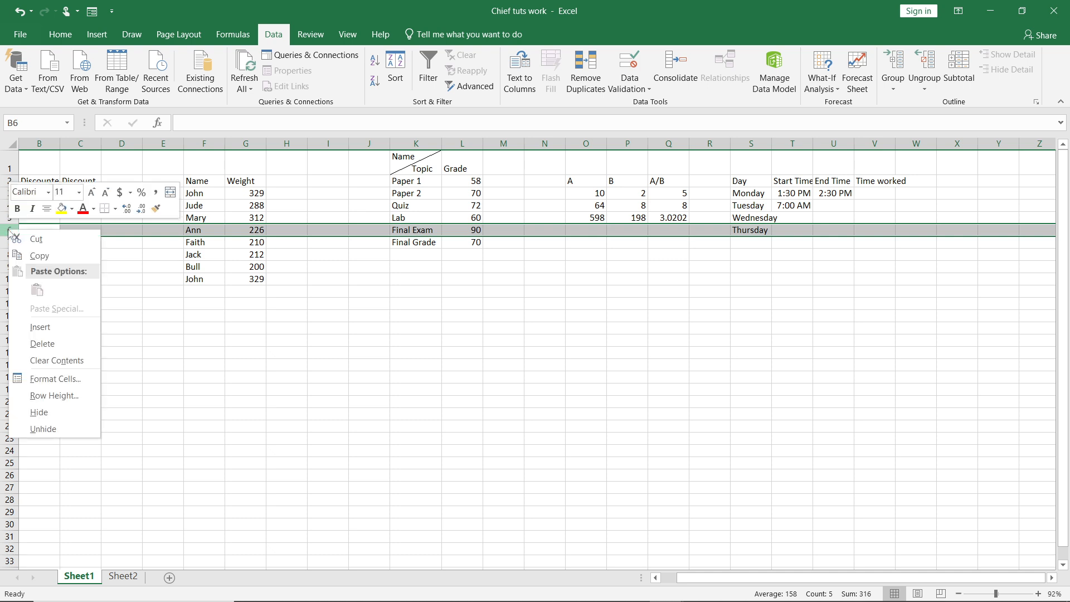
{"action": "left_click", "coordinate": [48, 256]}
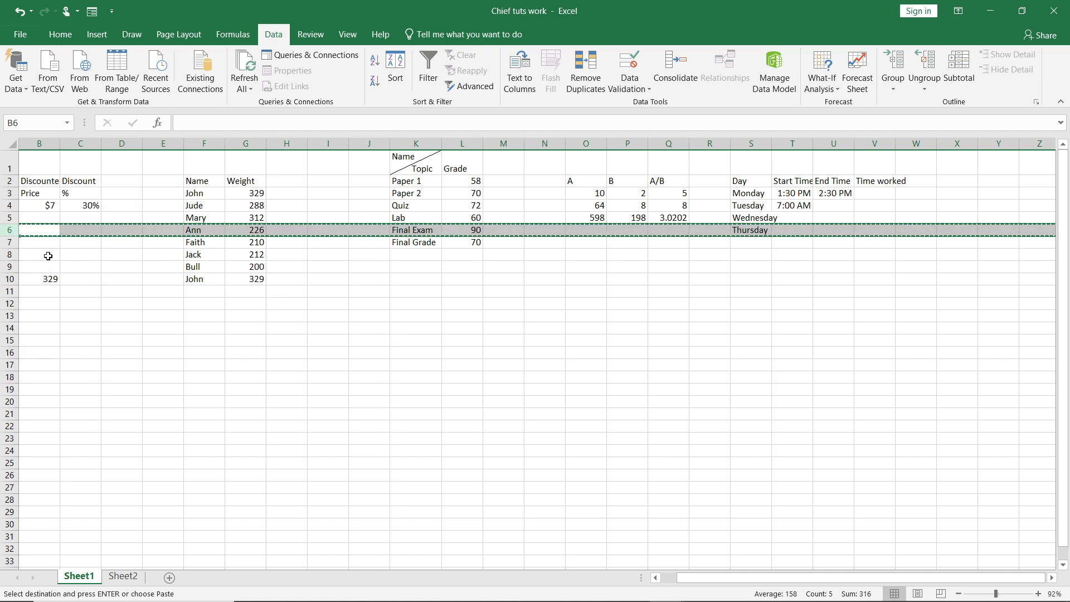
{"action": "double_click", "coordinate": [113, 291]}
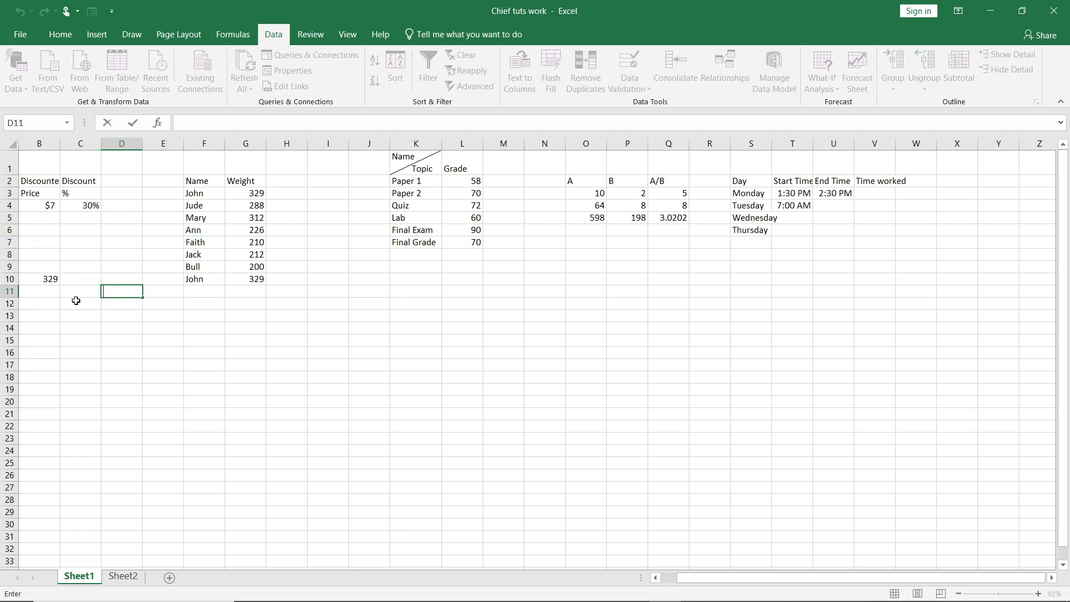
{"action": "left_click", "coordinate": [47, 292]}
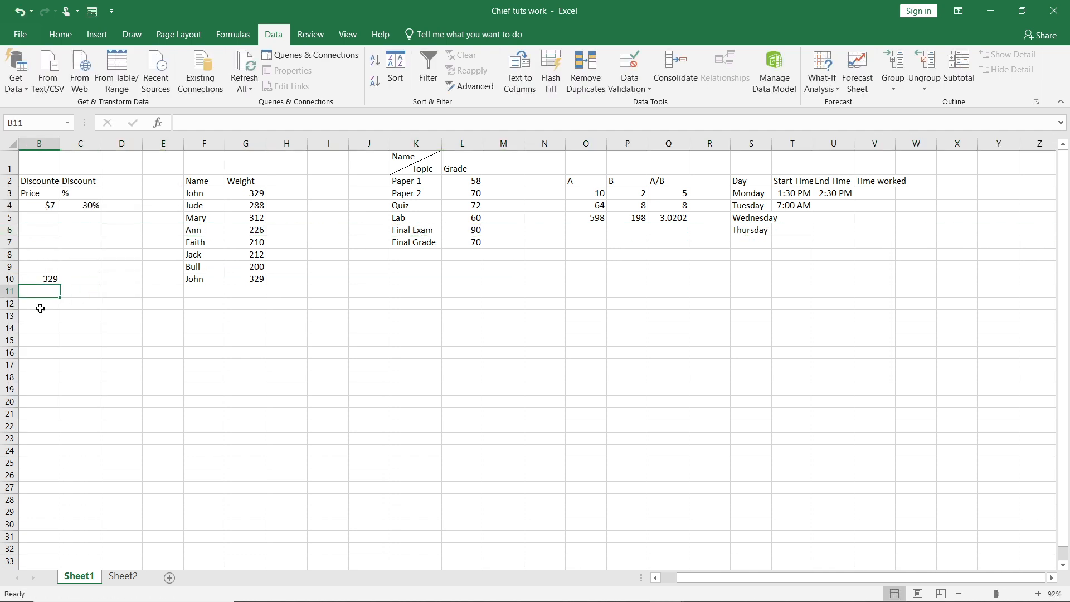
{"action": "left_click", "coordinate": [40, 309]}
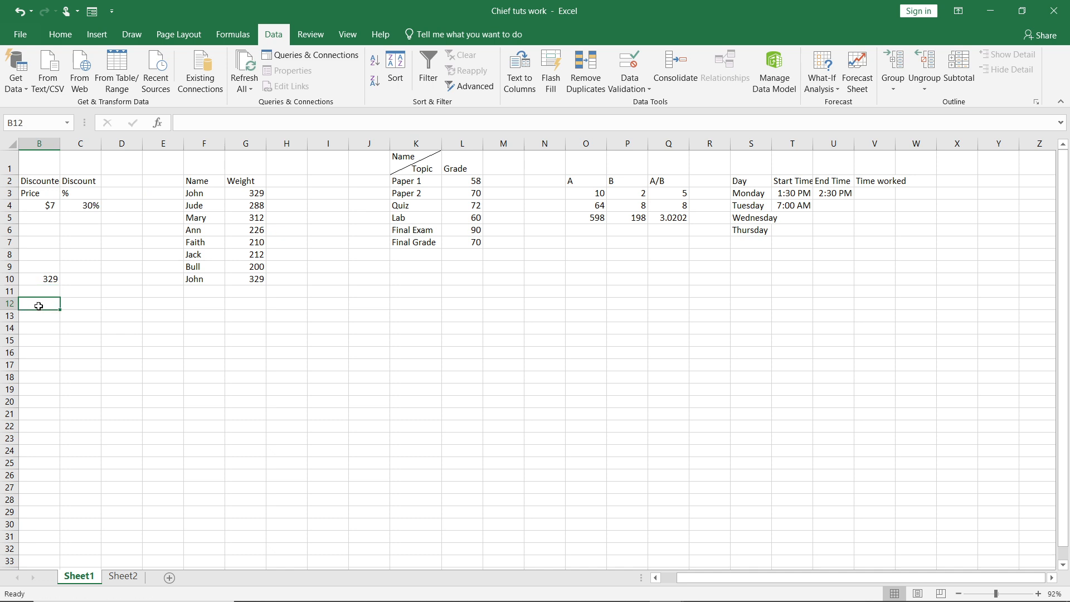
{"action": "right_click", "coordinate": [40, 309]}
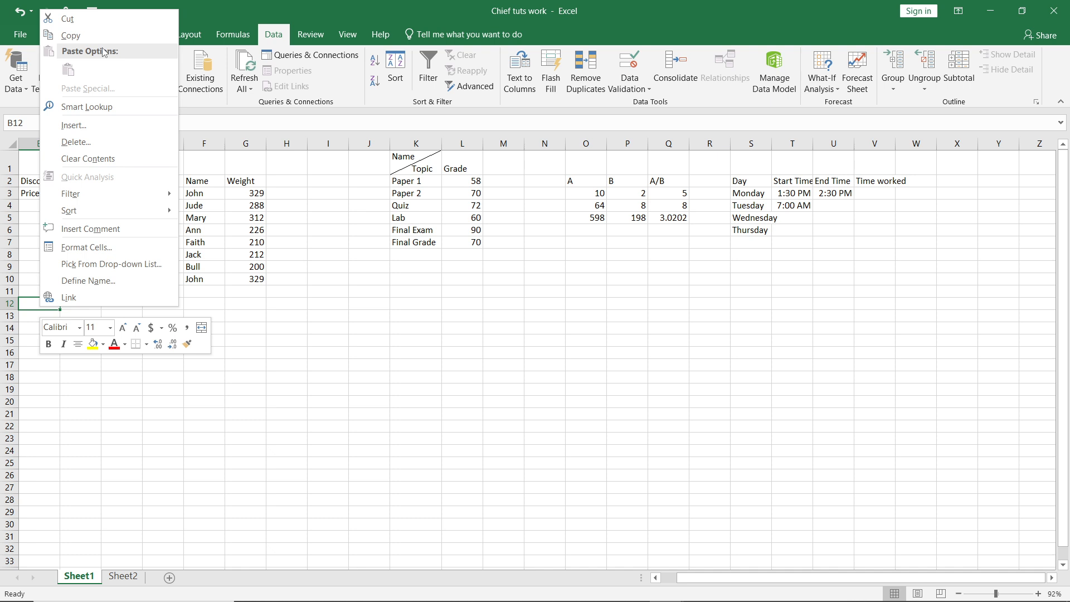
{"action": "left_click", "coordinate": [270, 325]}
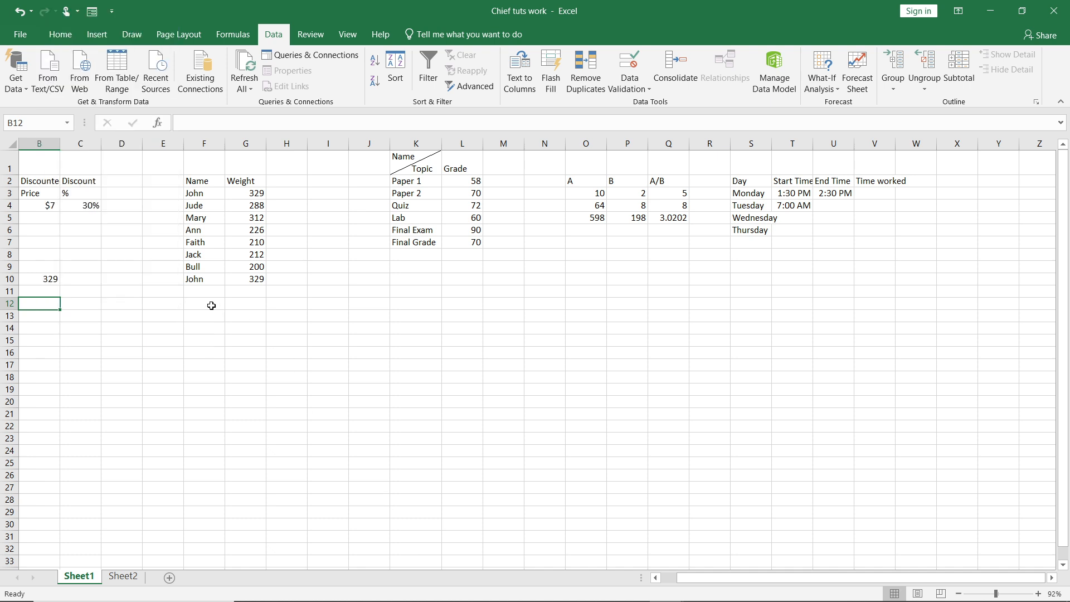
Copy the entire row 6 of Sheet1.
{"action": "left_click", "coordinate": [193, 228]}
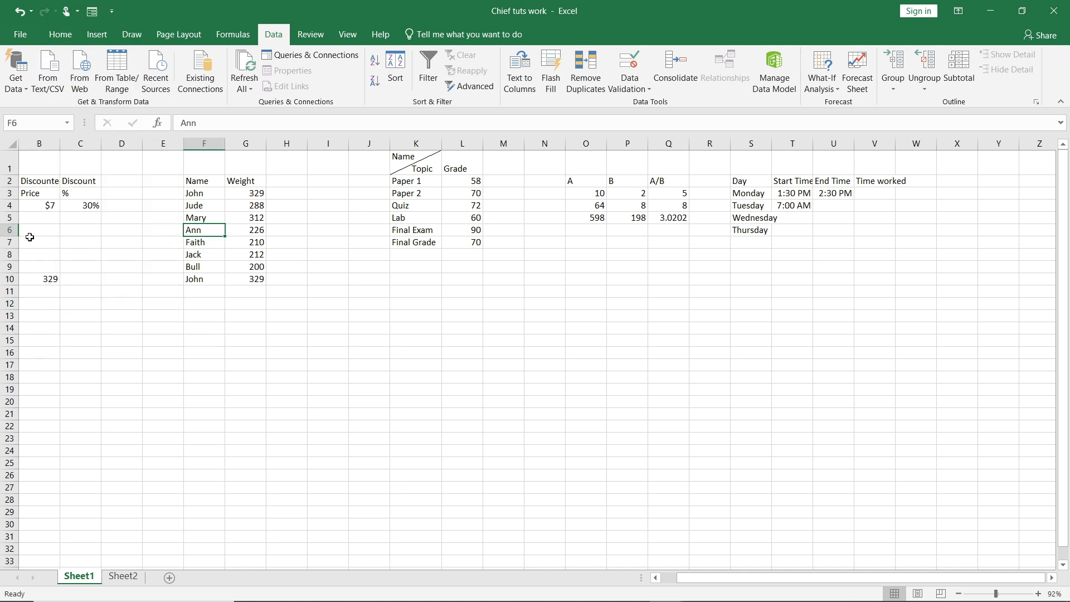
{"action": "left_click", "coordinate": [3, 232]}
{"action": "right_click", "coordinate": [3, 233]}
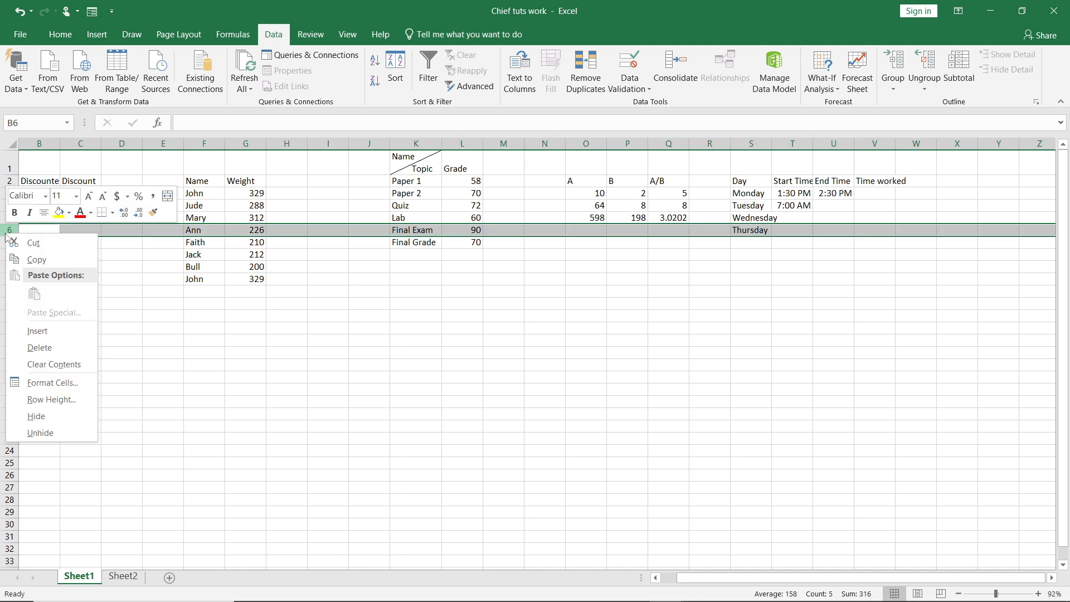
{"action": "left_click", "coordinate": [34, 260]}
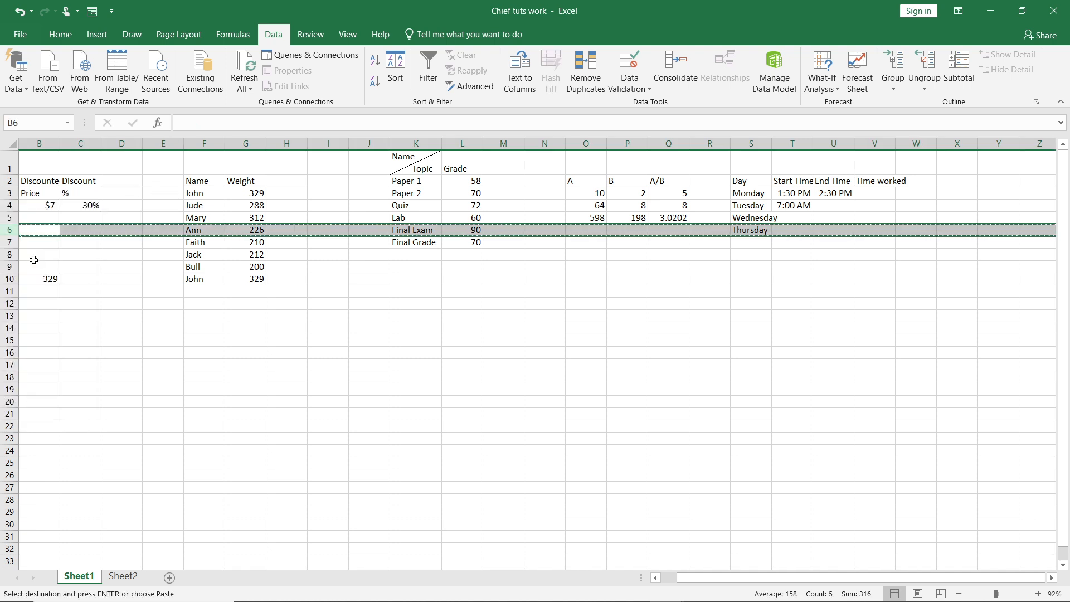
Paste the copied row as a column starting at cell B12, using Paste Special with Transpose enabled.
{"action": "left_click", "coordinate": [28, 306]}
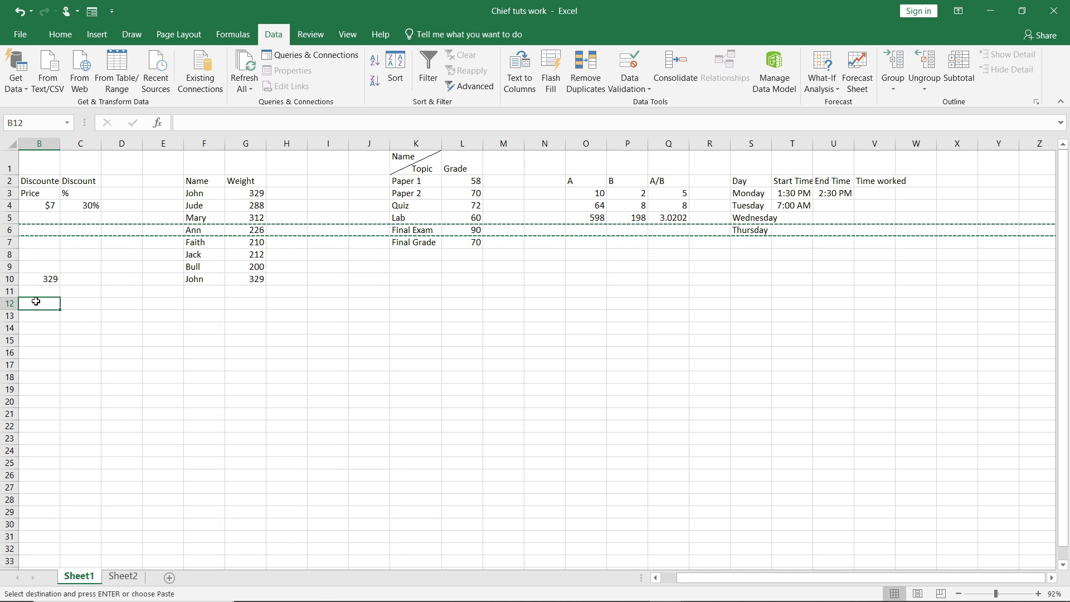
{"action": "right_click", "coordinate": [36, 301]}
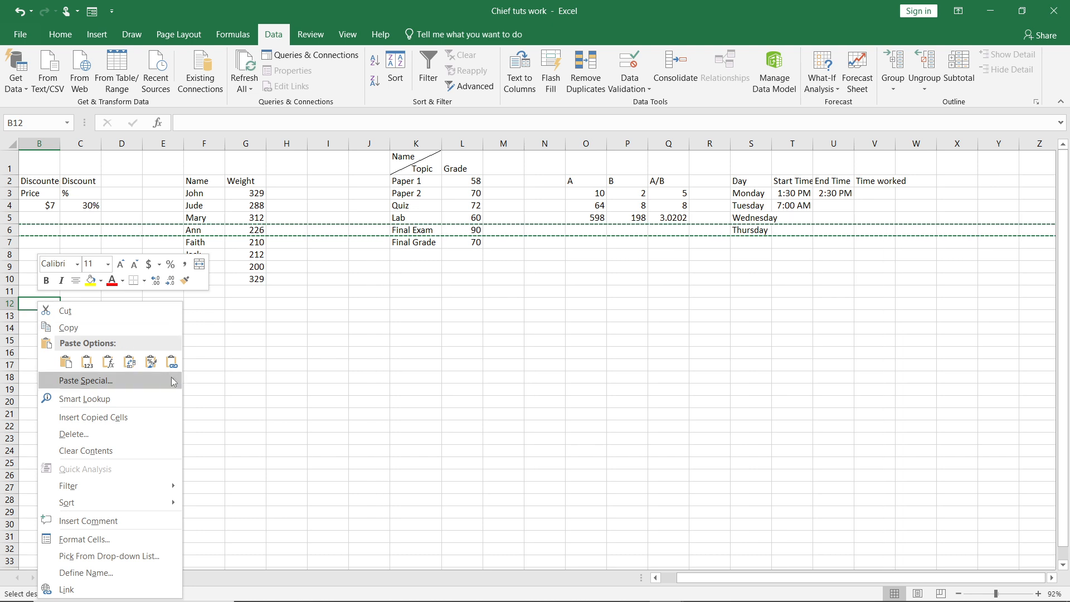
{"action": "mouse_move", "coordinate": [173, 381]}
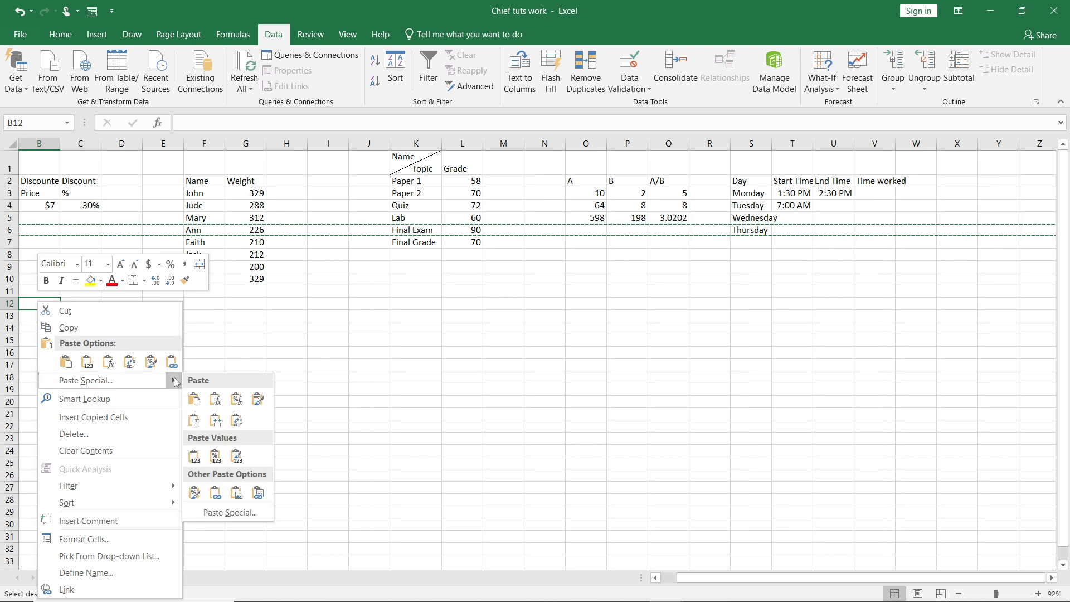
{"action": "left_click", "coordinate": [241, 511]}
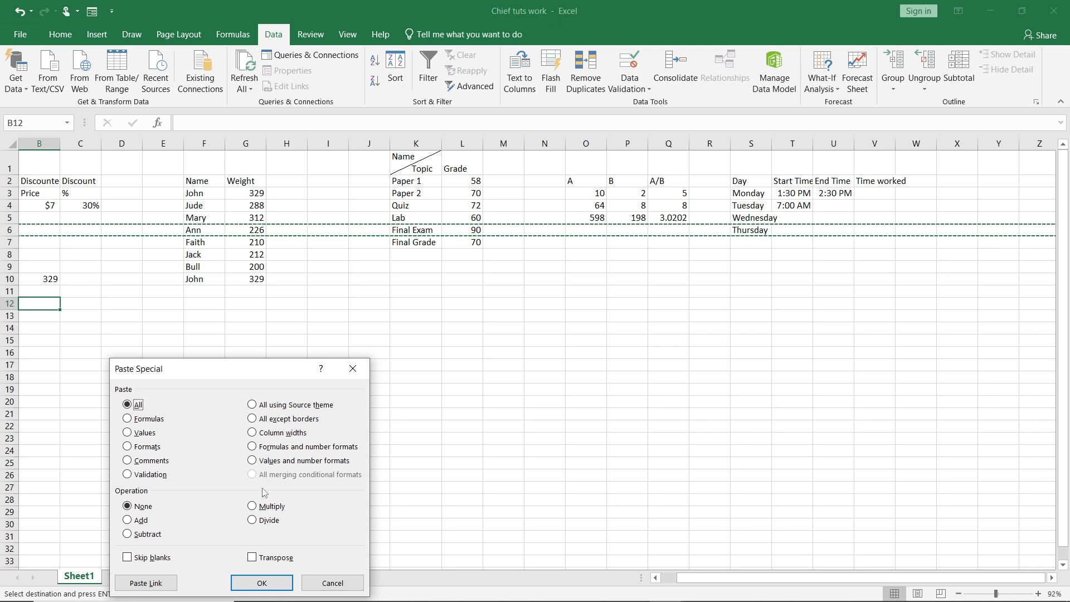
{"action": "left_click", "coordinate": [252, 557]}
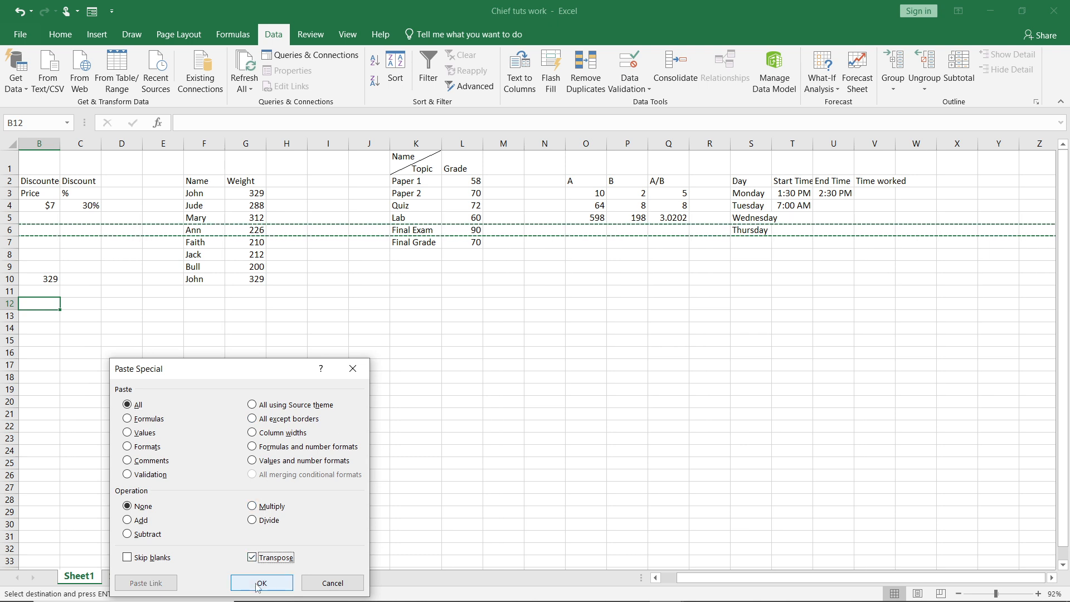
{"action": "left_click", "coordinate": [260, 583]}
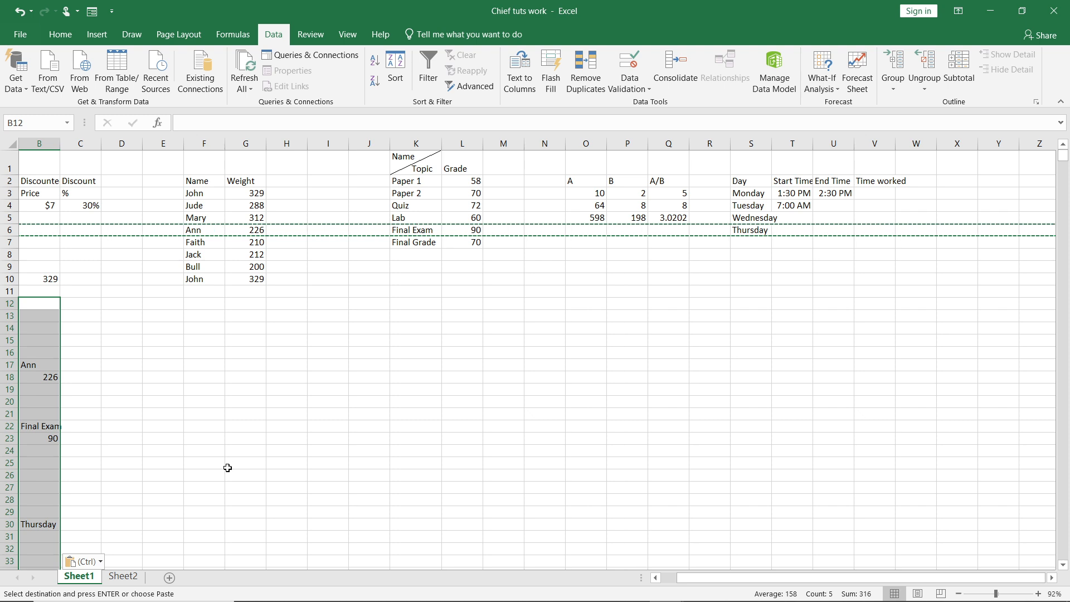
Examine the transposed data in column B from row 12 downward and compare it with the original row 6.
{"action": "scroll", "coordinate": [227, 468], "scroll_direction": "down", "scroll_amount": 3}
{"action": "scroll", "coordinate": [228, 467], "scroll_direction": "up", "scroll_amount": 3}
{"action": "scroll", "coordinate": [227, 468], "scroll_direction": "left", "scroll_amount": 1}
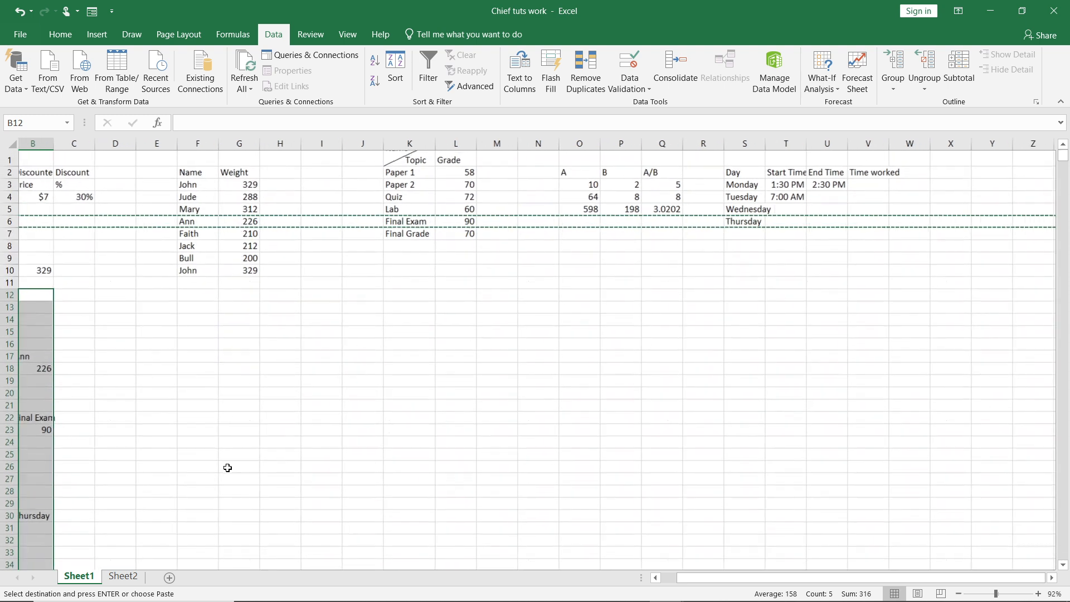
{"action": "scroll", "coordinate": [227, 468], "scroll_direction": "right", "scroll_amount": 1}
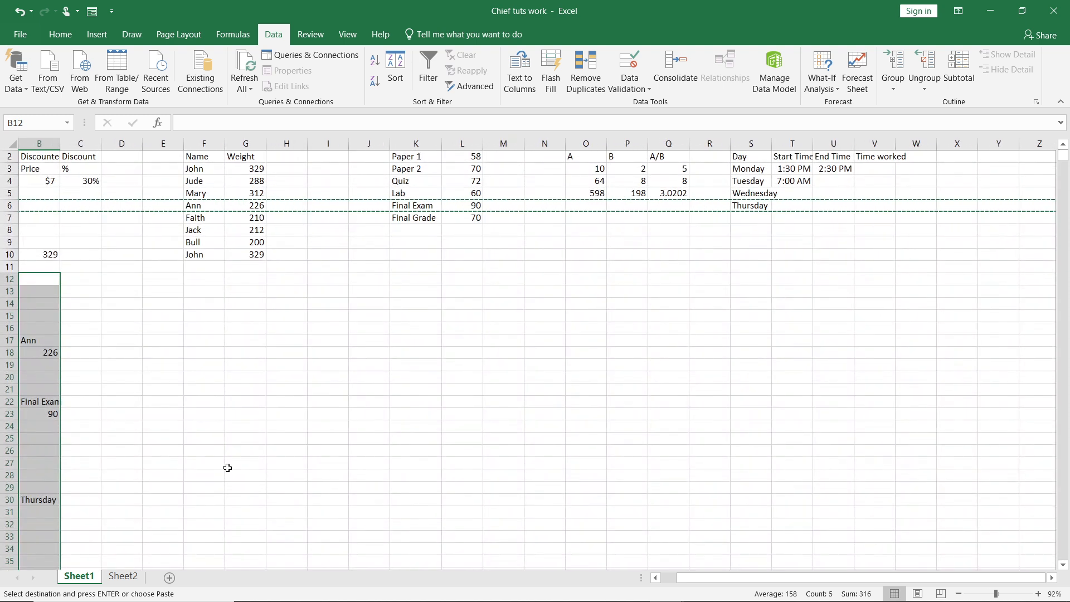
{"action": "scroll", "coordinate": [228, 468], "scroll_direction": "down", "scroll_amount": 2}
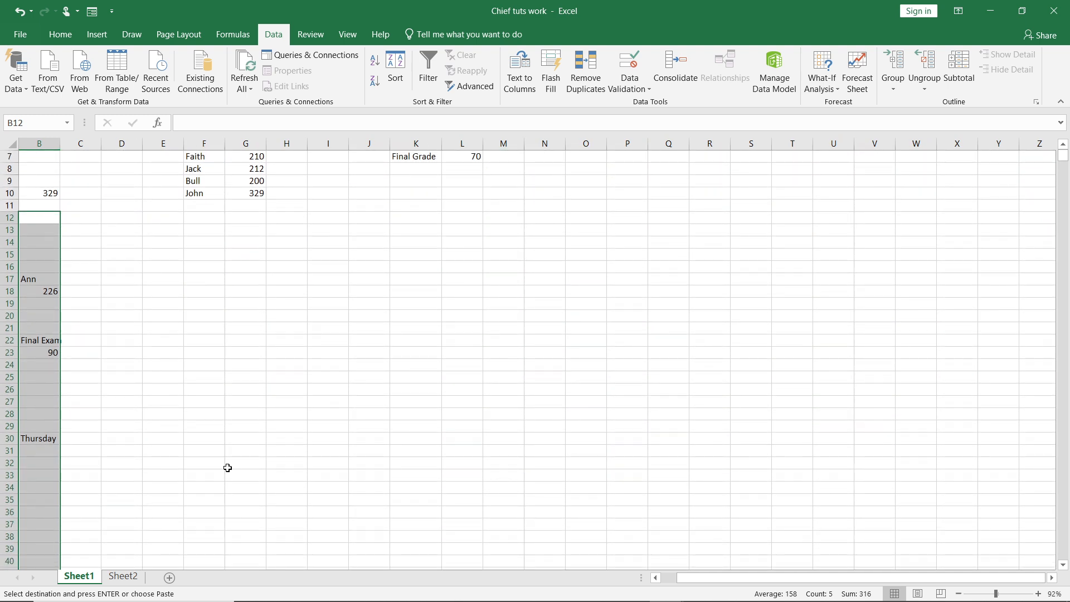
{"action": "scroll", "coordinate": [228, 468], "scroll_direction": "down", "scroll_amount": 3}
{"action": "scroll", "coordinate": [228, 468], "scroll_direction": "up", "scroll_amount": 5}
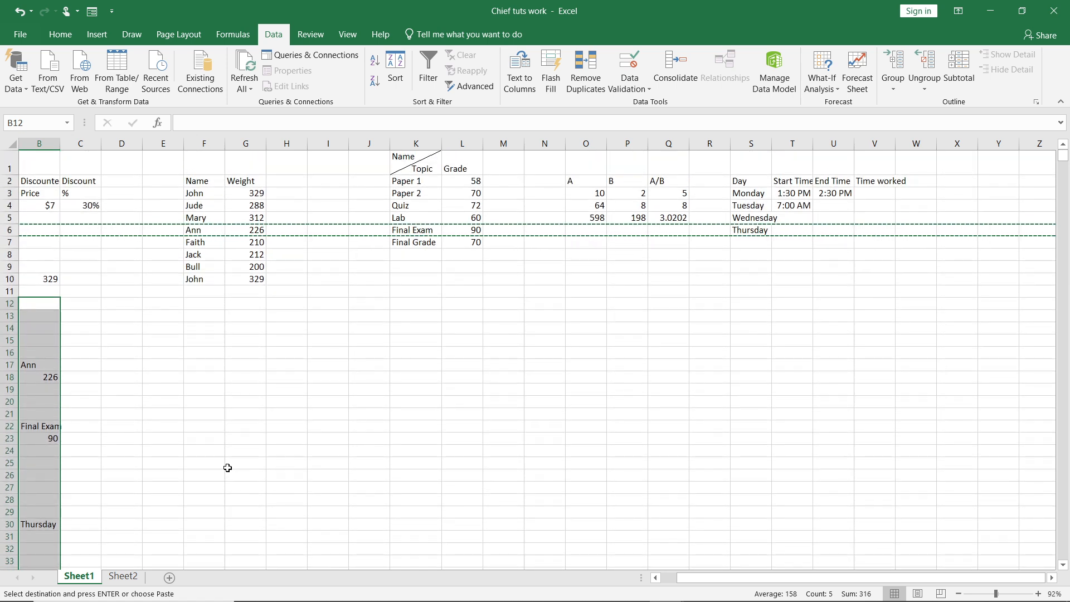
{"action": "scroll", "coordinate": [227, 468], "scroll_direction": "down", "scroll_amount": 2}
{"action": "scroll", "coordinate": [228, 467], "scroll_direction": "down", "scroll_amount": 1}
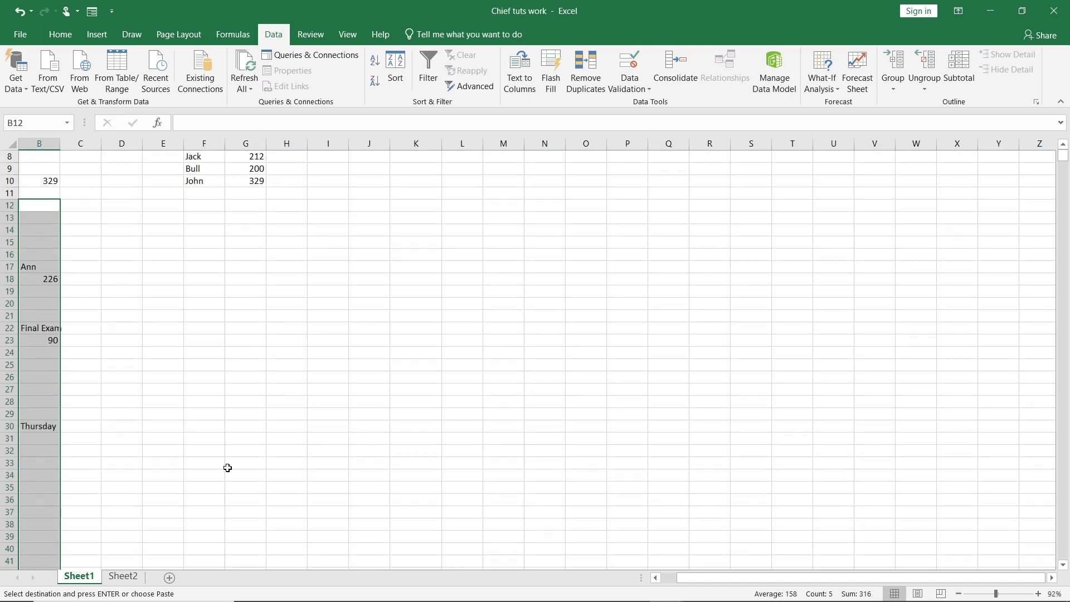